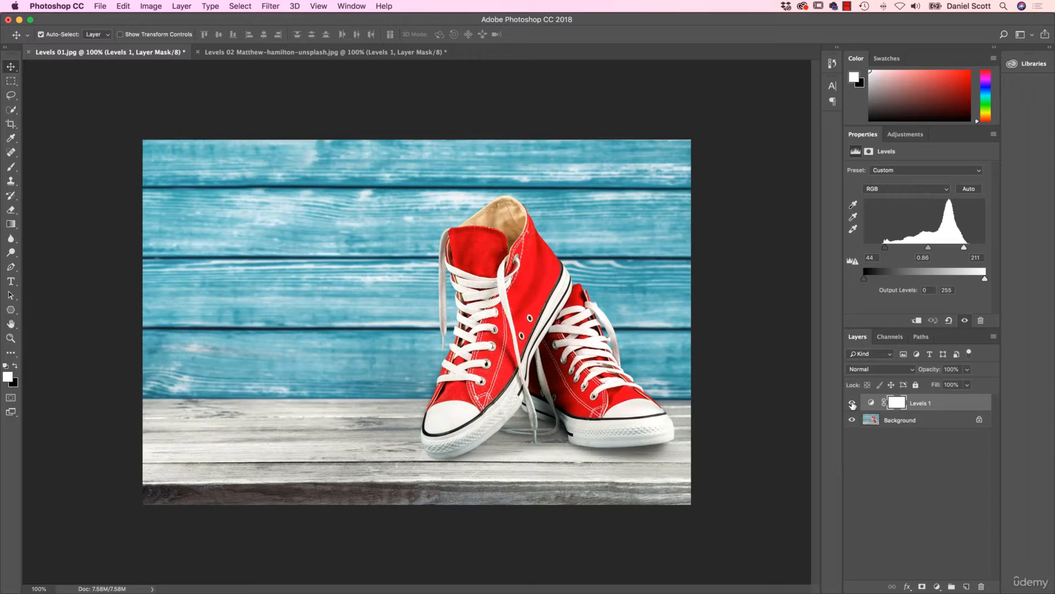
Step: Switch to the Levels 02 document and toggle the visibility of its Levels 1 adjustment layer to compare the image
left_click(384, 52)
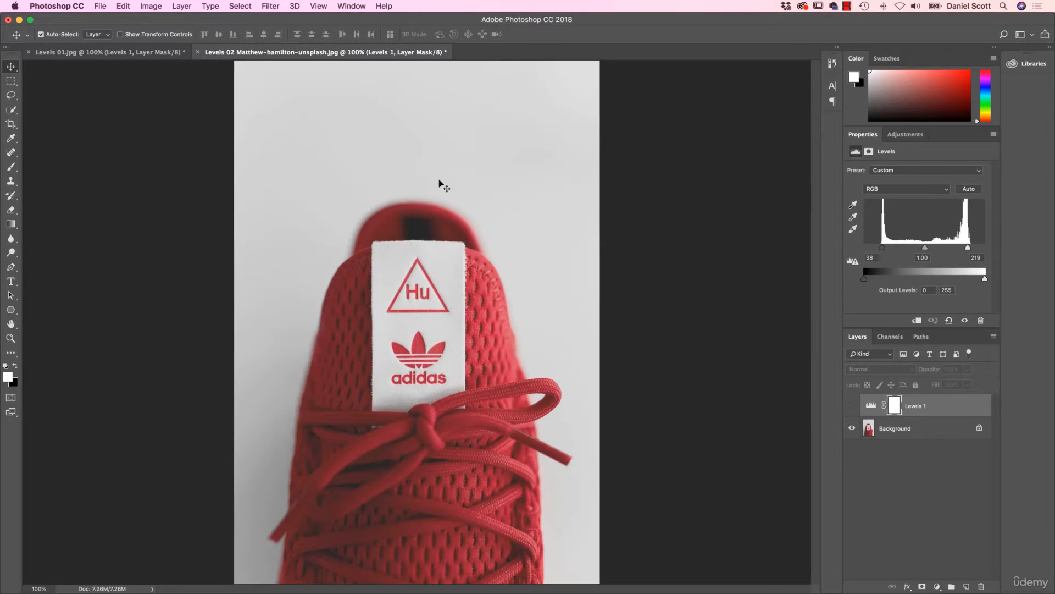
left_click(852, 405)
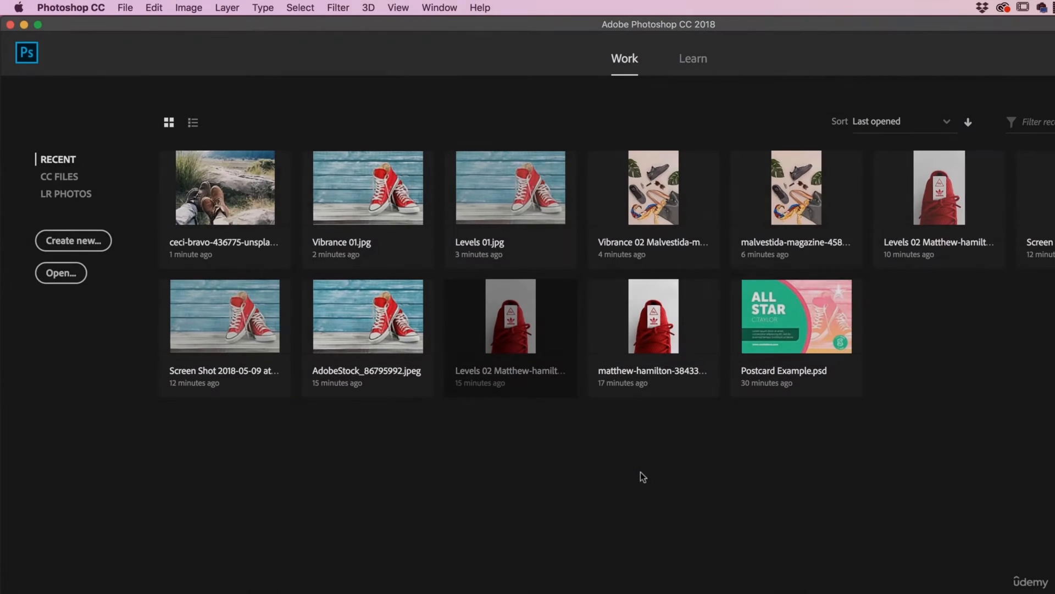
Step: Open Levels 01.jpg from the 02 Color folder inside Exercise Files
left_click(127, 8)
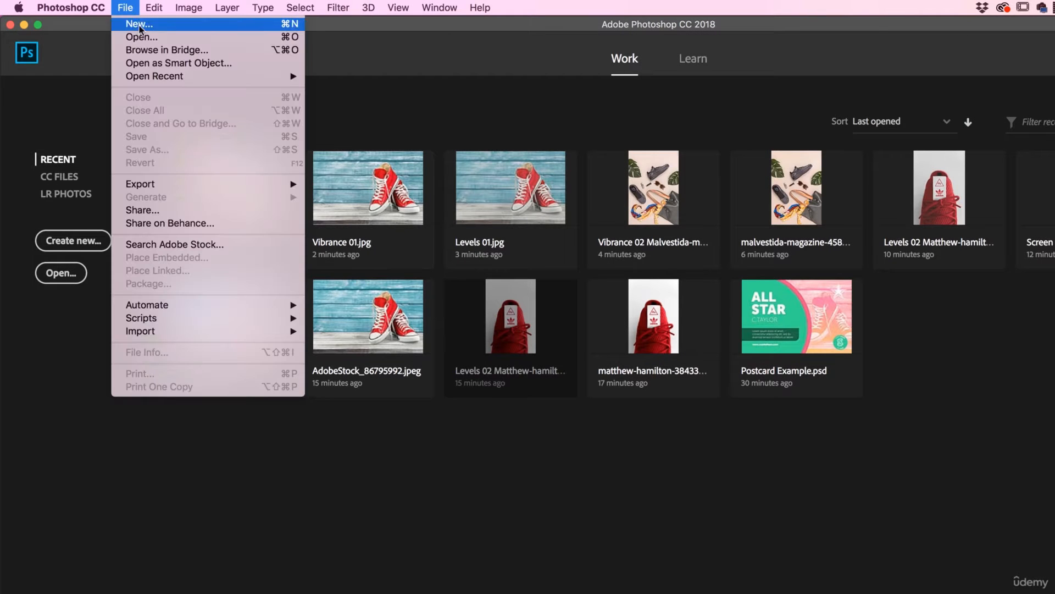
left_click(144, 38)
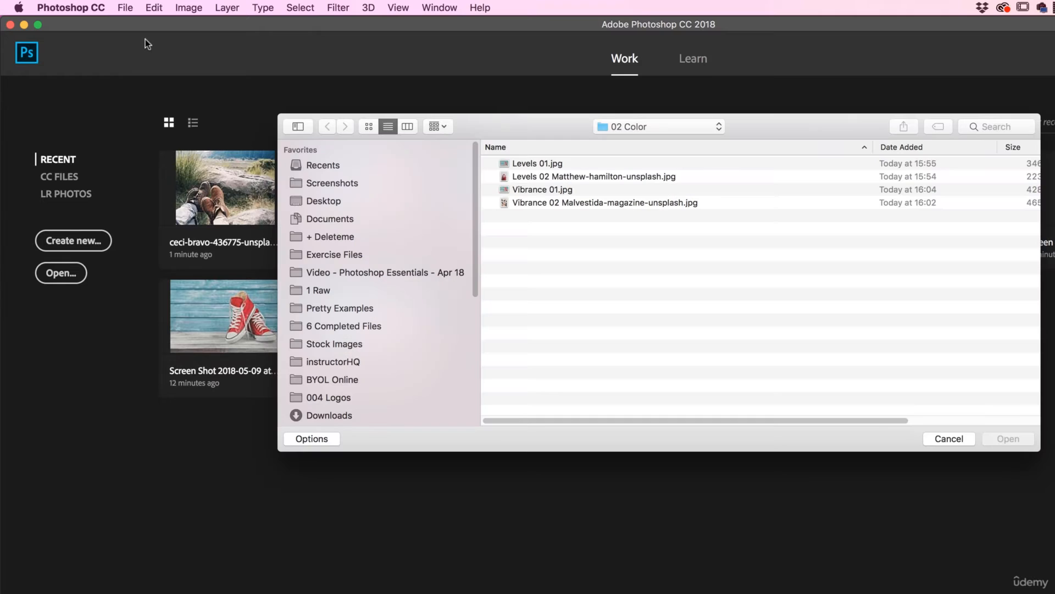
left_click(624, 127)
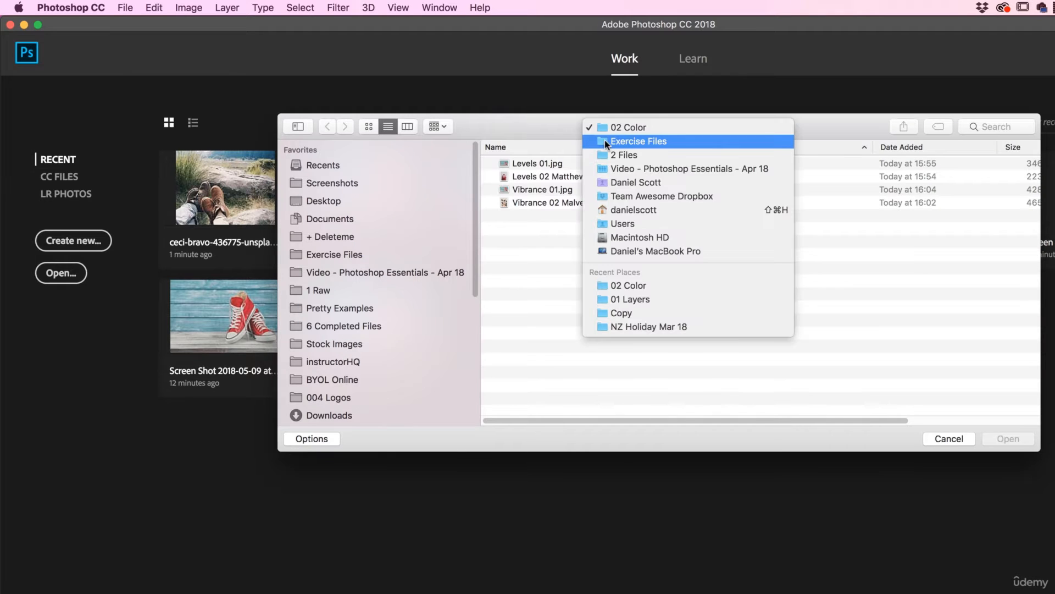
left_click(646, 141)
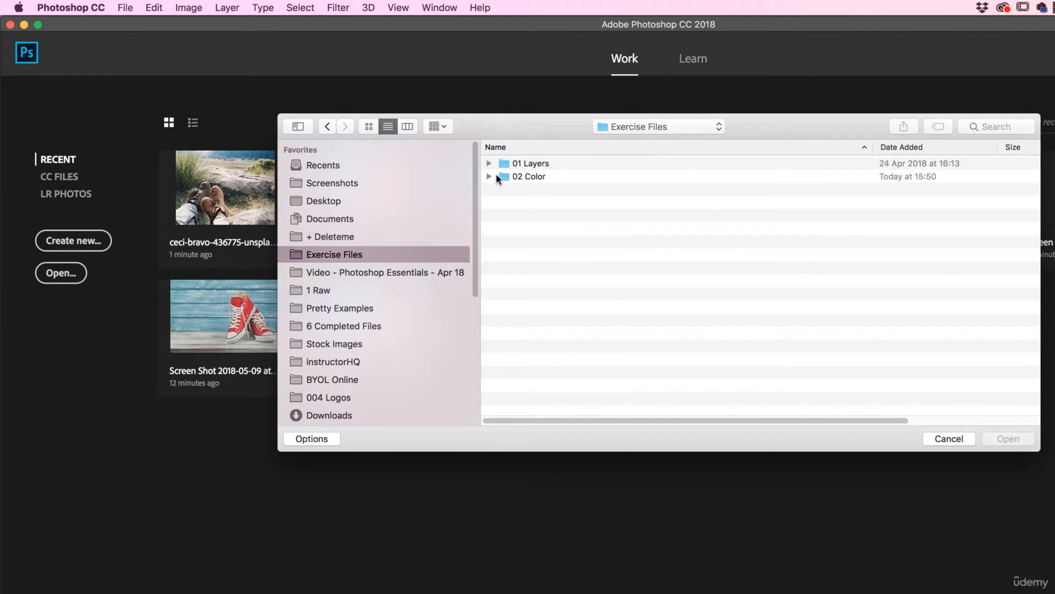
left_click(518, 177)
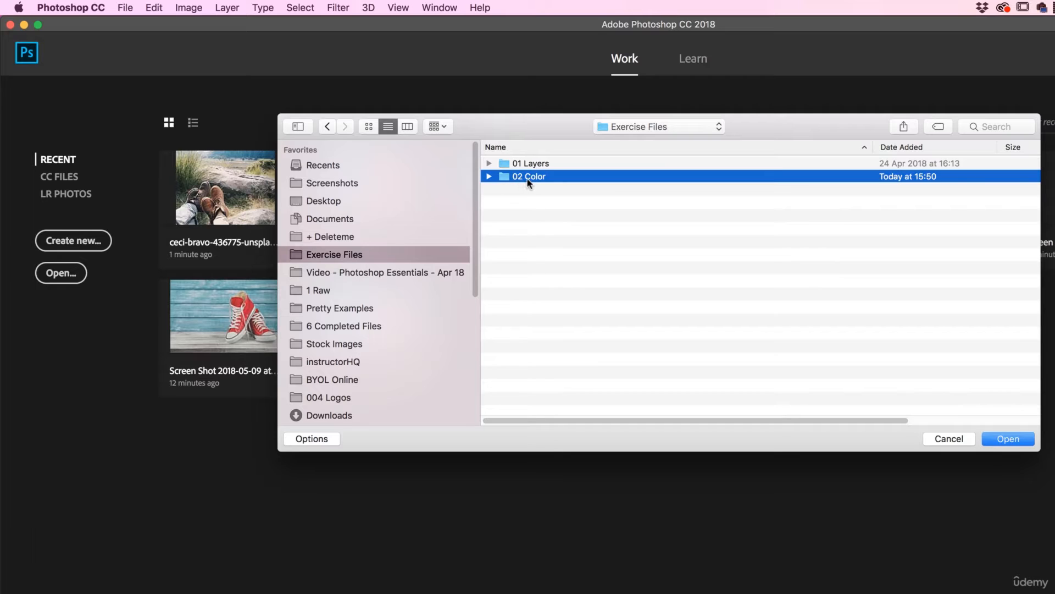
double_click(504, 176)
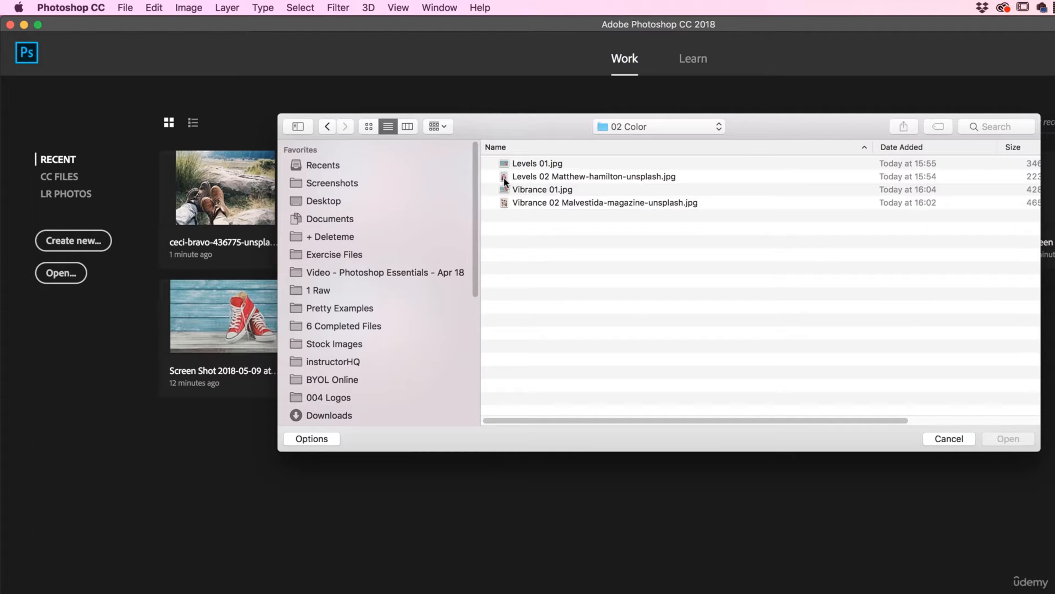
left_click(541, 165)
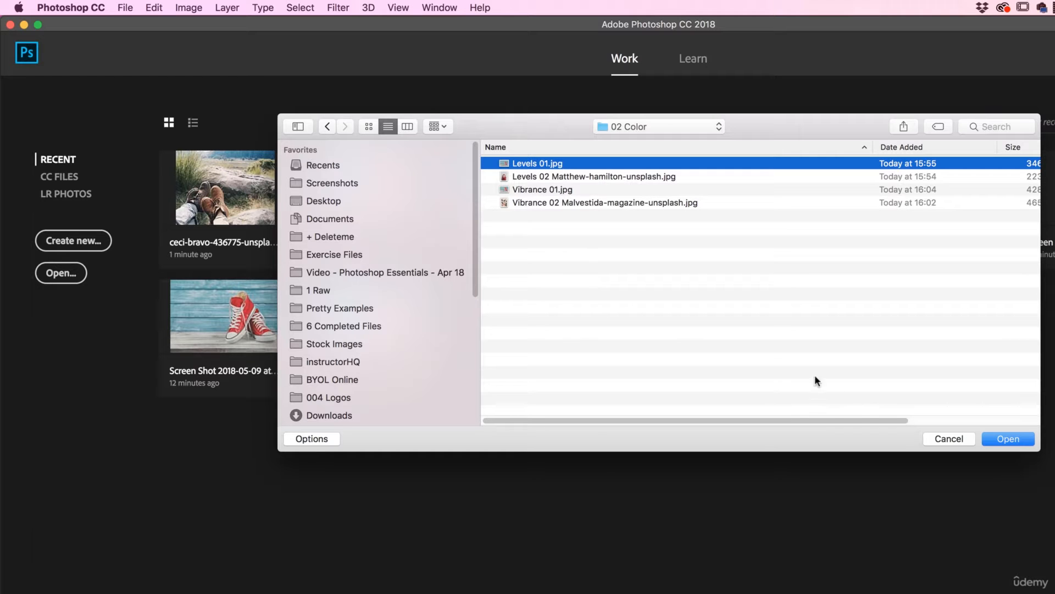
left_click(999, 438)
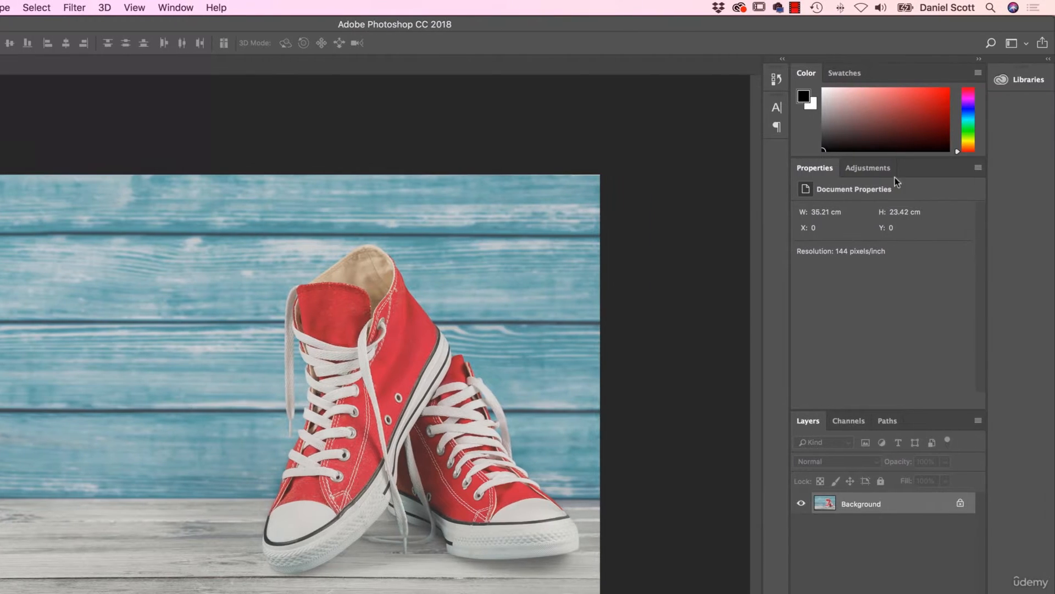
Step: Add a Levels adjustment layer above the Background layer of the sneaker photo
left_click(864, 167)
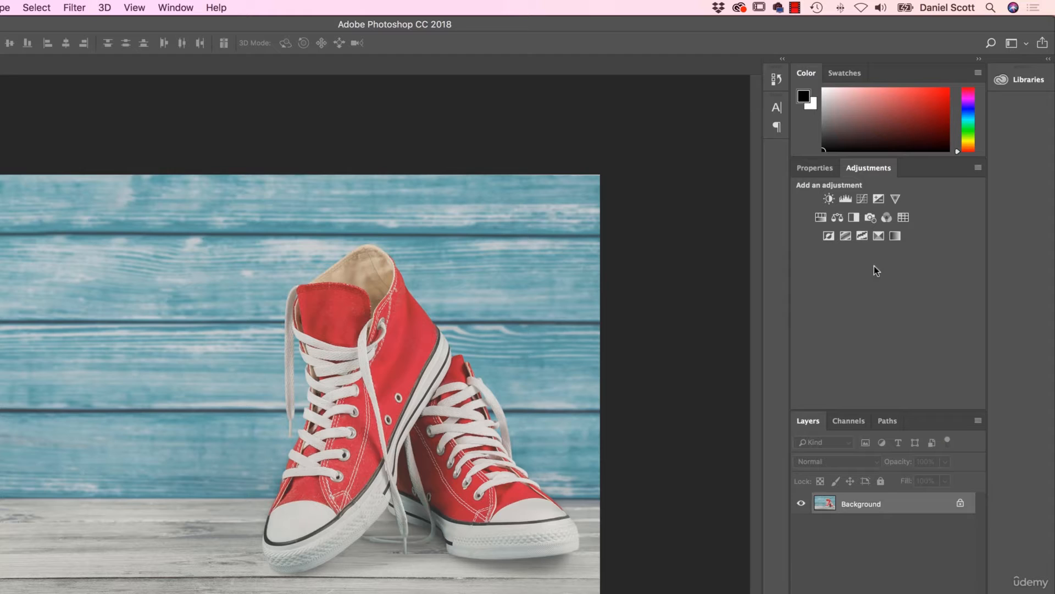
left_click(177, 7)
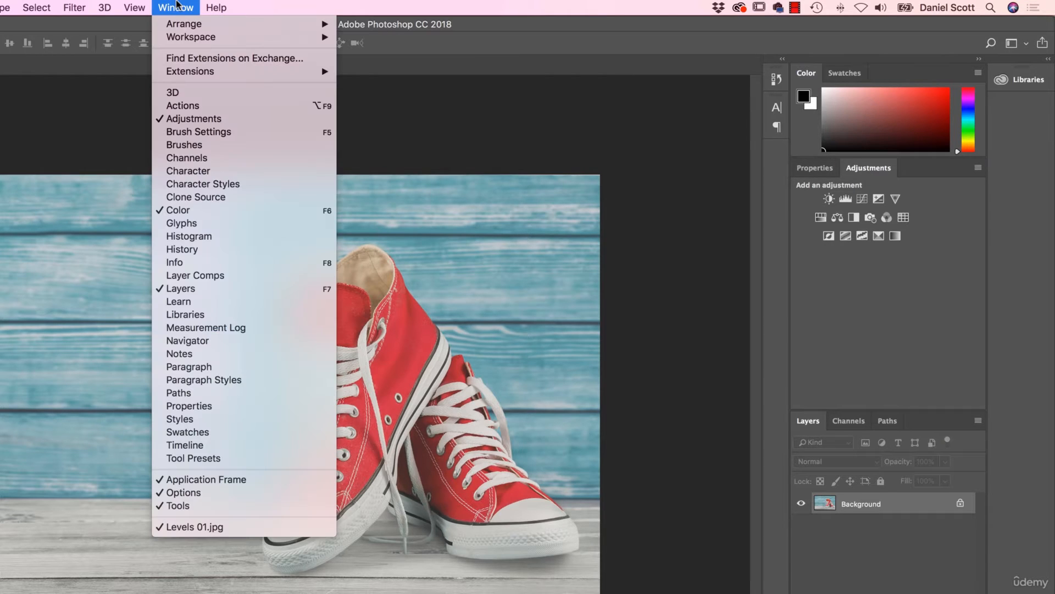
left_click(164, 119)
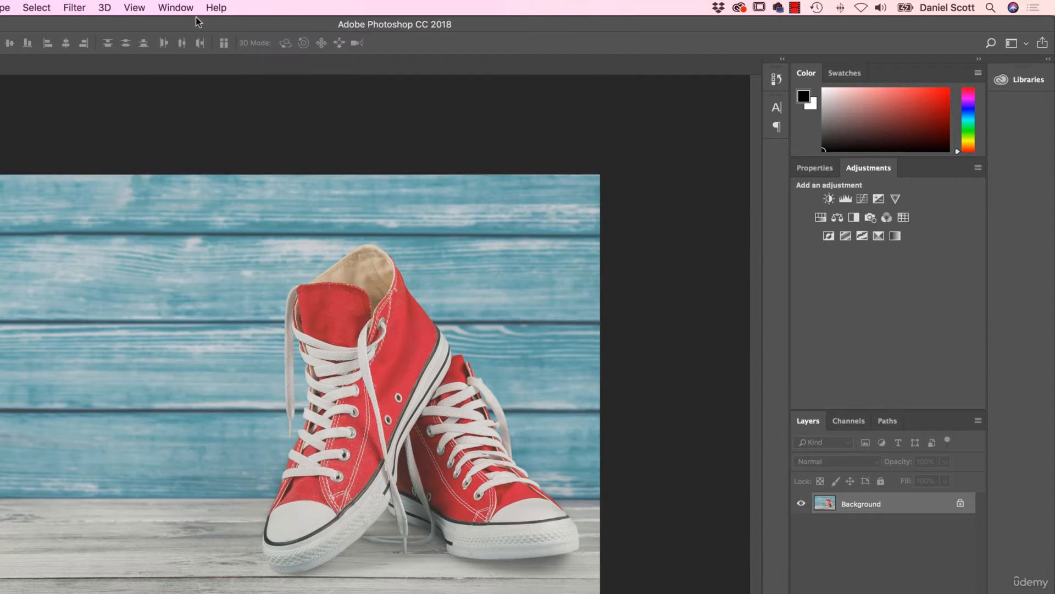
left_click(846, 200)
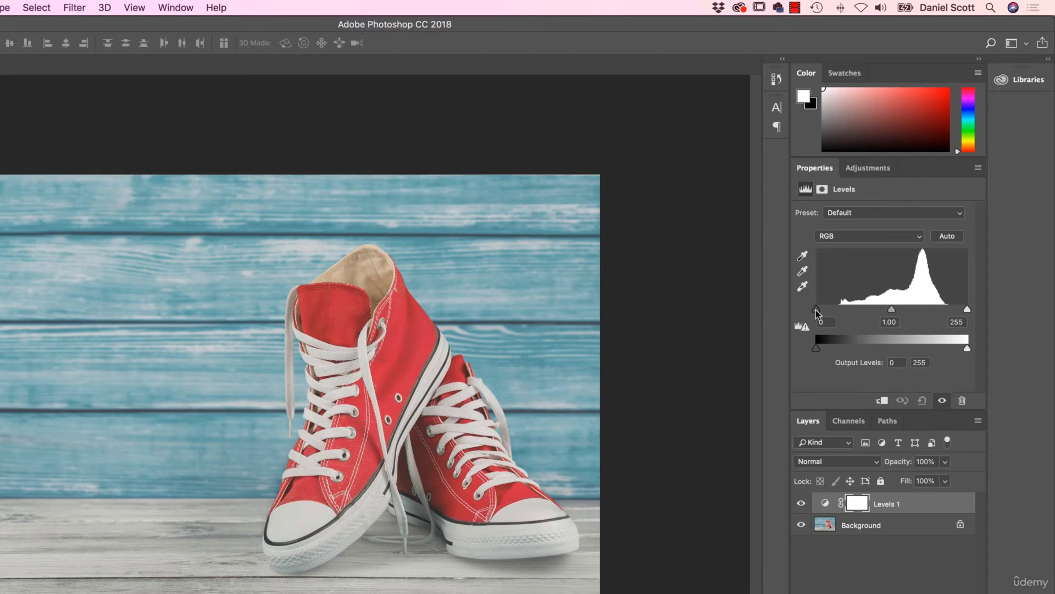
Step: Set the Levels shadow input to 44 and compare the photo with the adjustment layer hidden and shown
left_click_drag(816, 309, 840, 308)
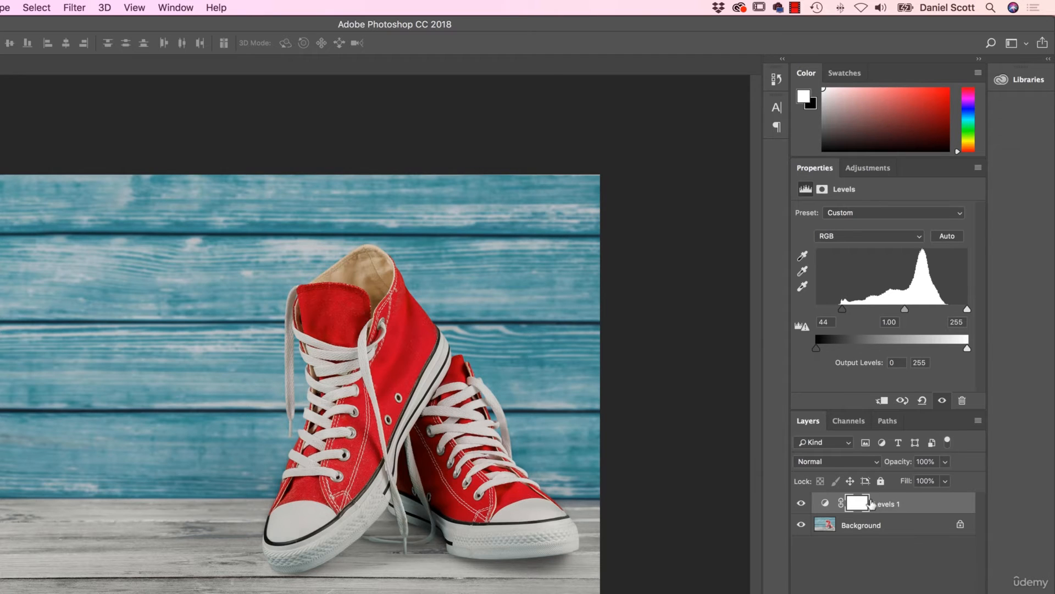
left_click(801, 504)
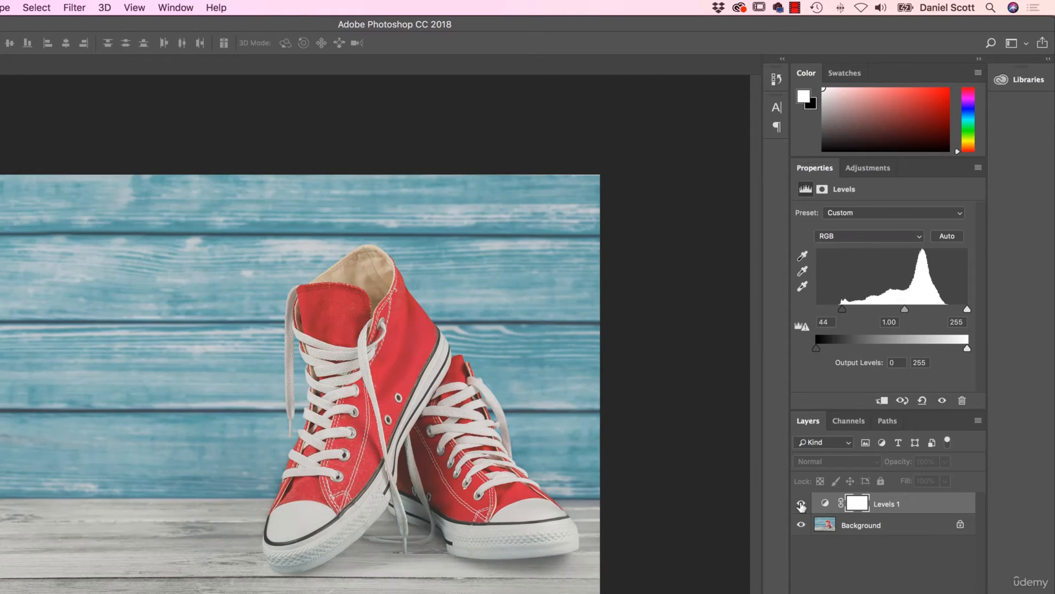
left_click(801, 505)
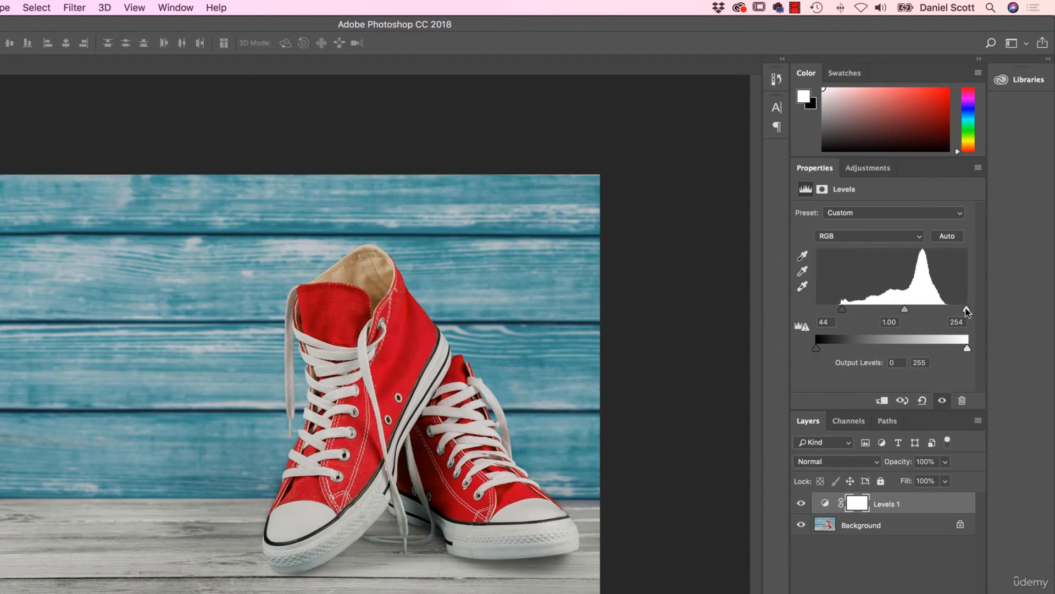
Step: Set the Levels highlight input to 211 and the midtone input to 0.86
left_click_drag(967, 309, 934, 311)
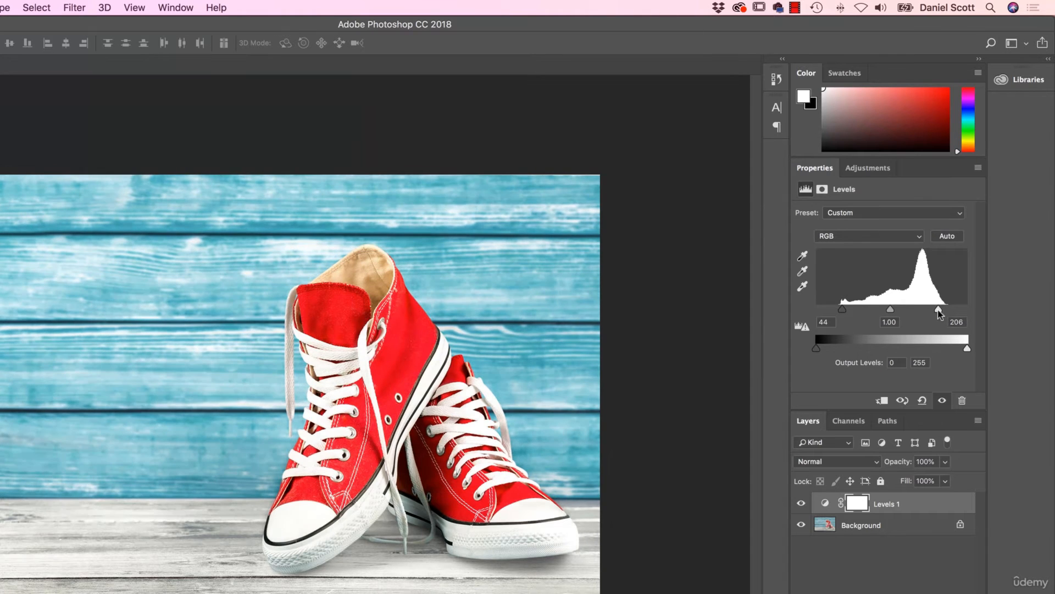
left_click_drag(934, 311, 941, 312)
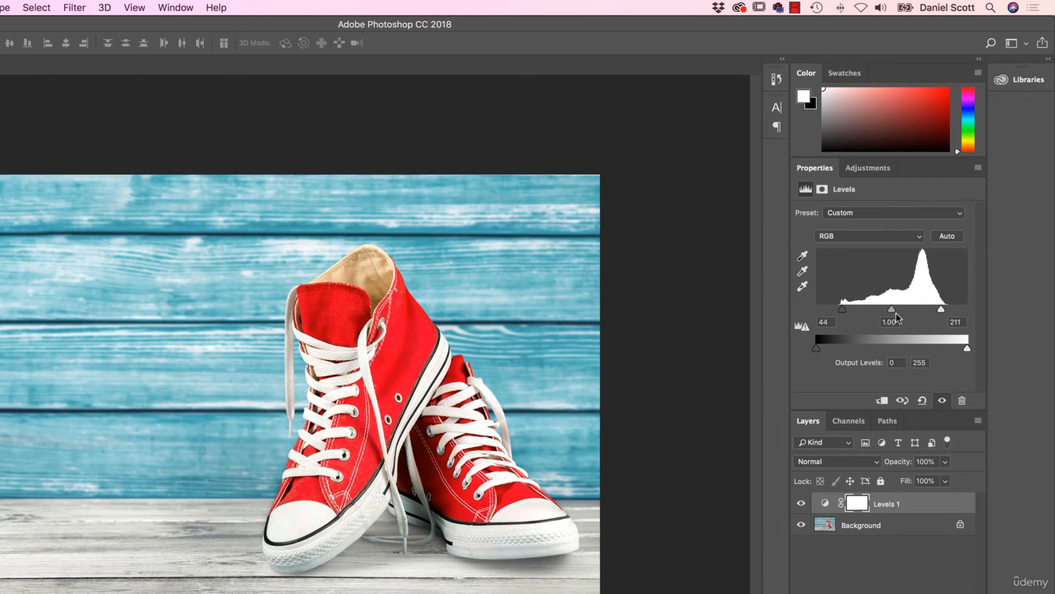
left_click_drag(874, 309, 895, 317)
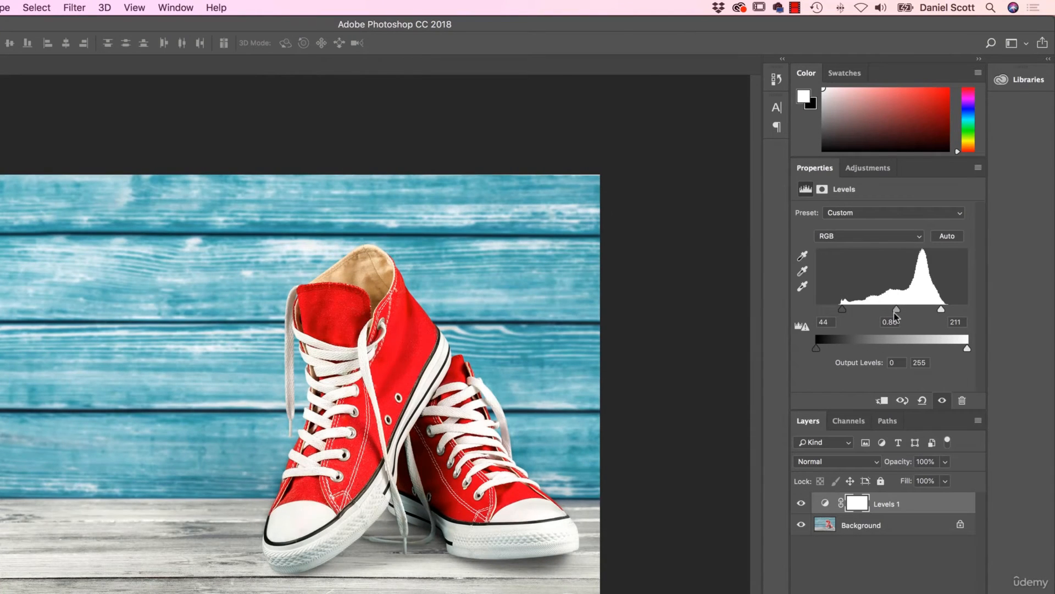
Step: Toggle the Levels 1 layer's visibility repeatedly to compare the photo before and after the adjustment, leaving the layer shown
left_click(802, 504)
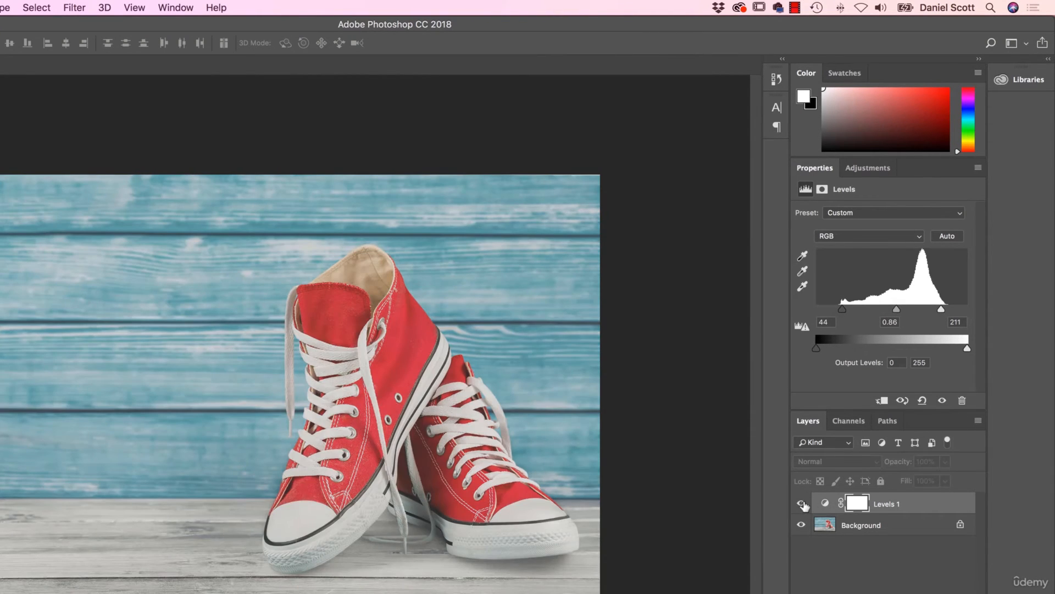
left_click(802, 503)
left_click(802, 503)
left_click(801, 503)
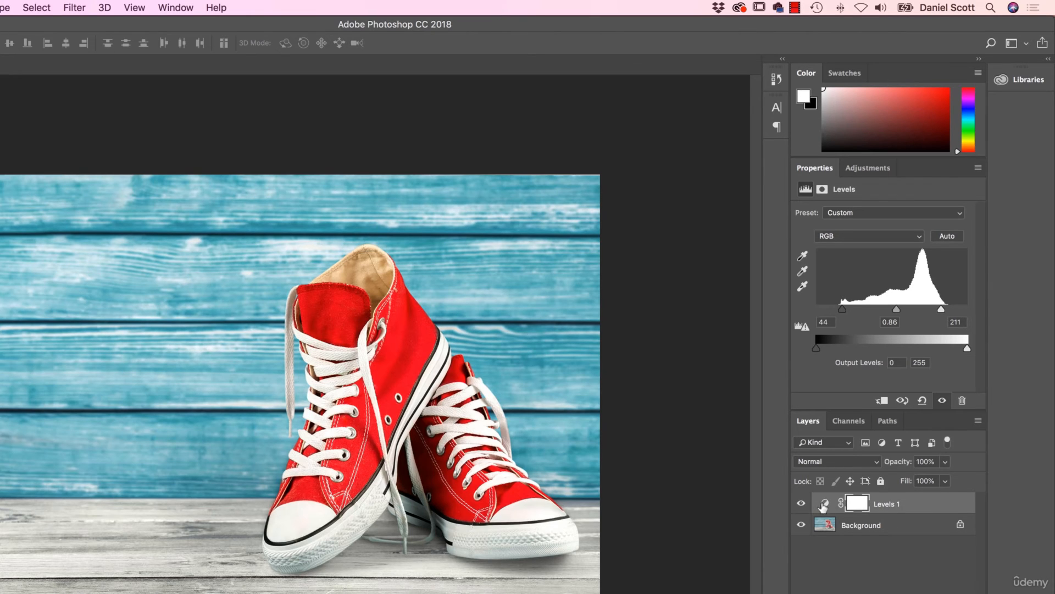
left_click(801, 504)
left_click(801, 504)
left_click(803, 503)
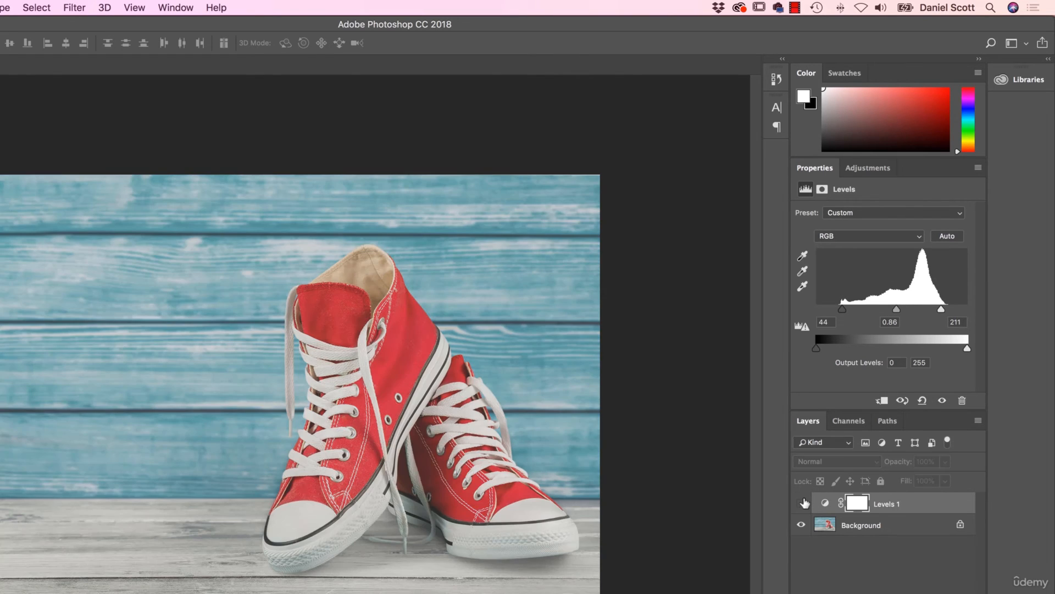
left_click(802, 503)
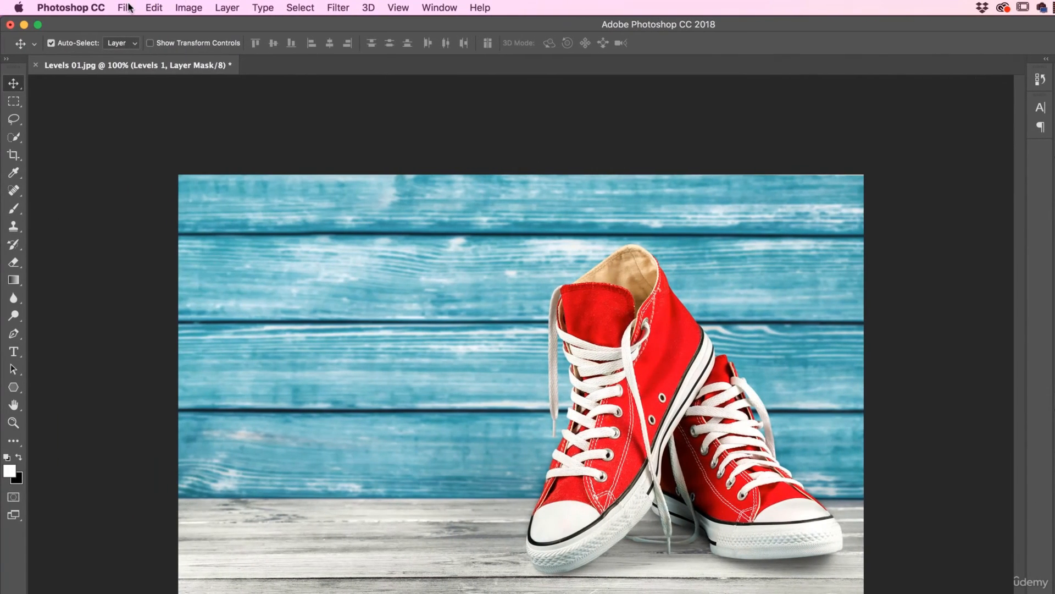
Step: Open the Levels 02 image from the 02 Color folder
left_click(126, 7)
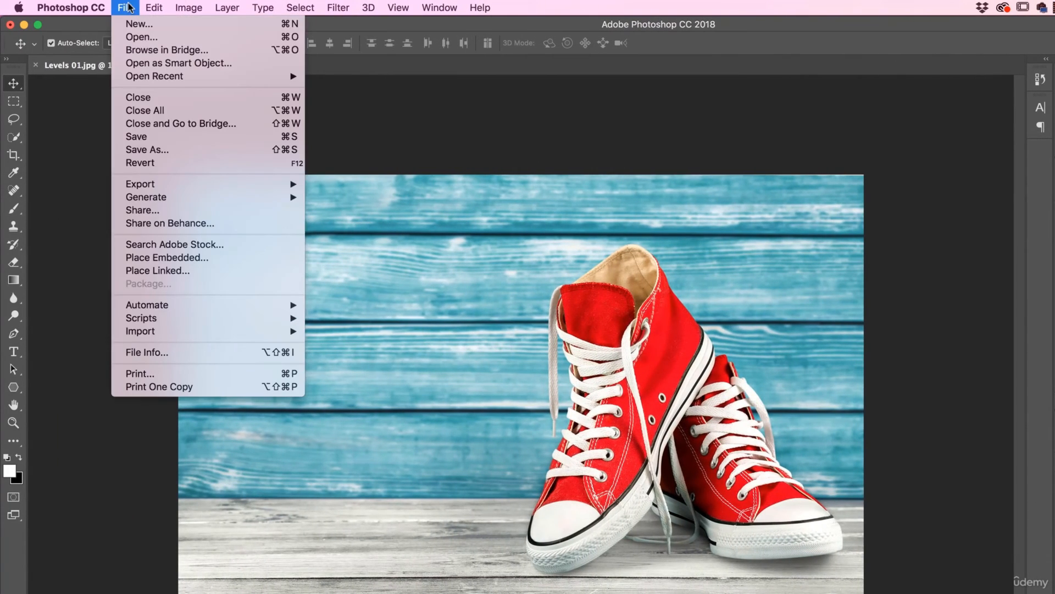
left_click(138, 37)
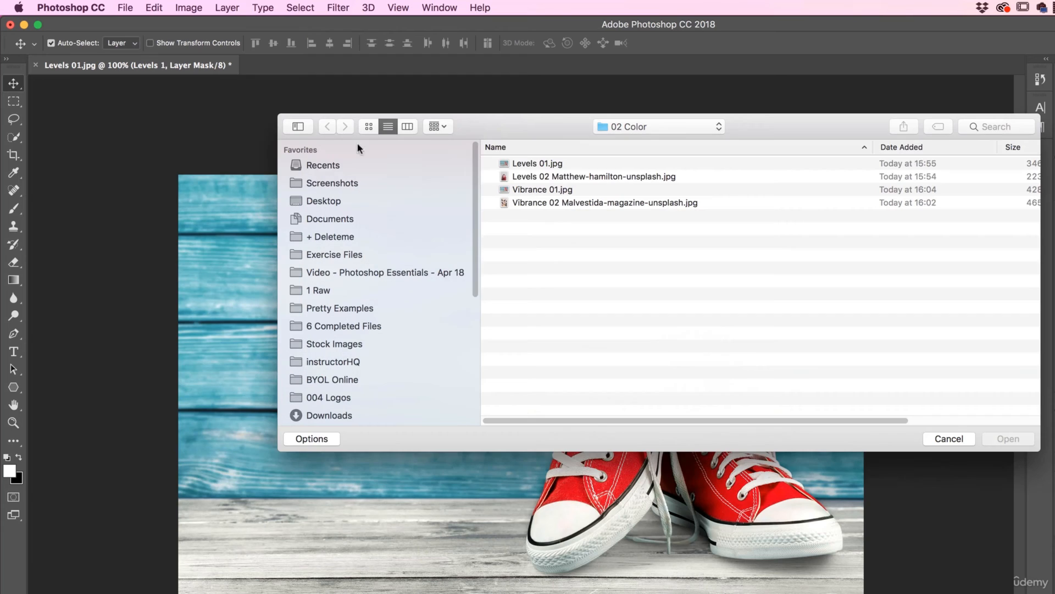
left_click(557, 178)
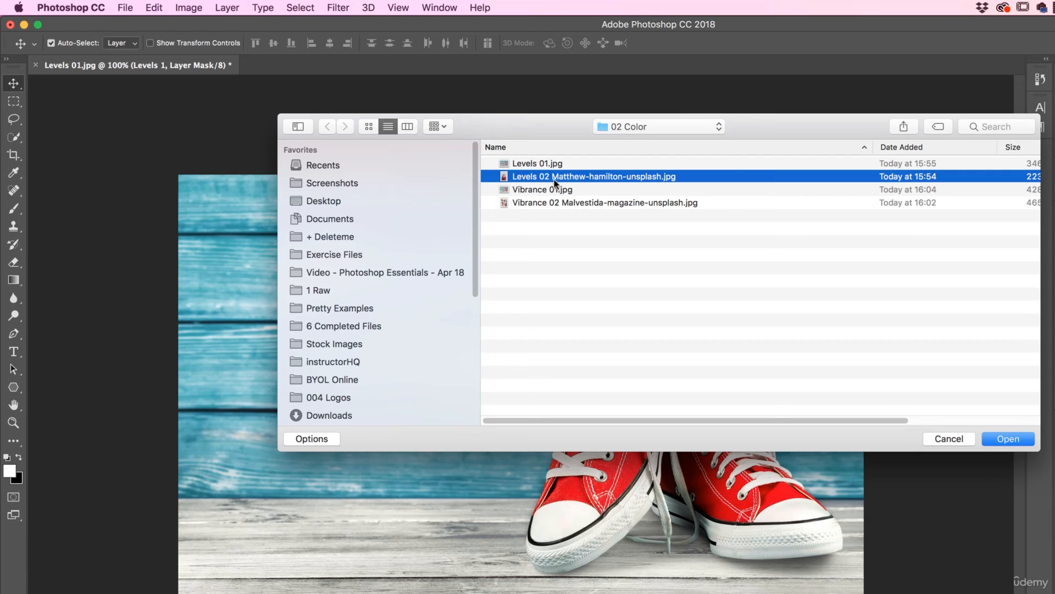
left_click(556, 165)
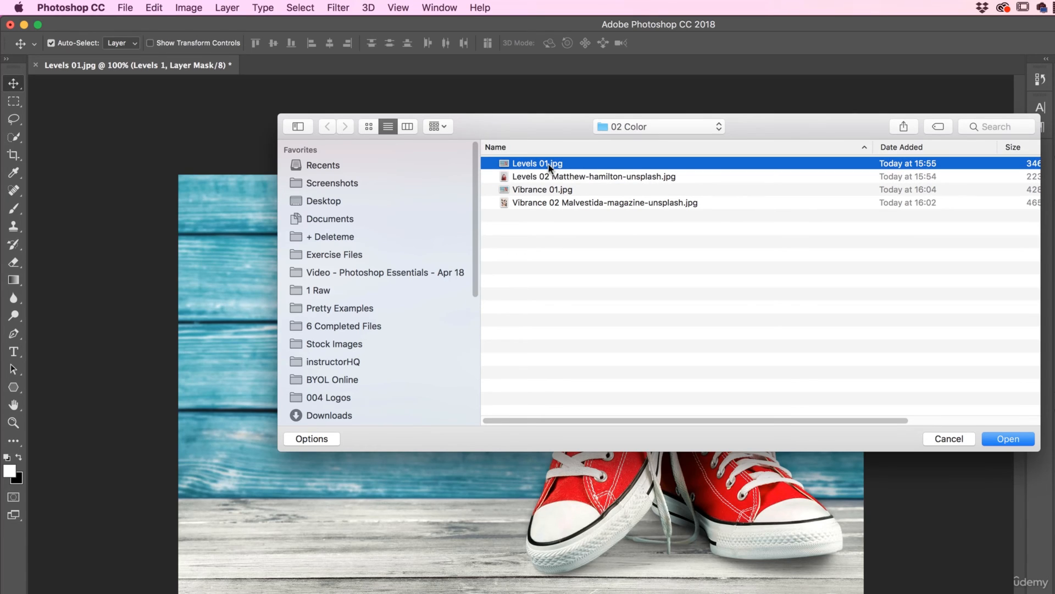
left_click(559, 179)
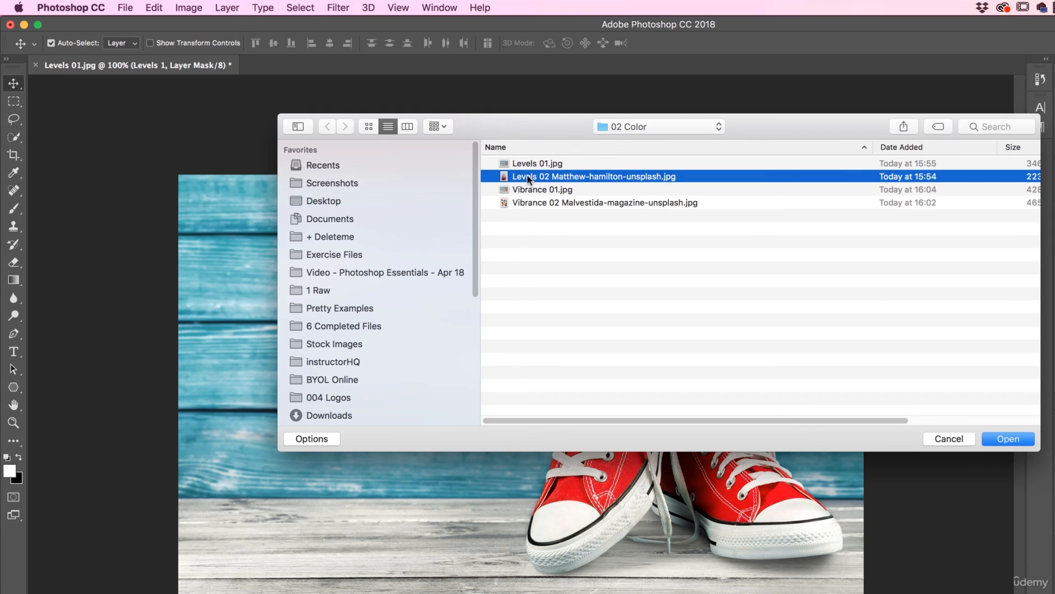
left_click(1004, 437)
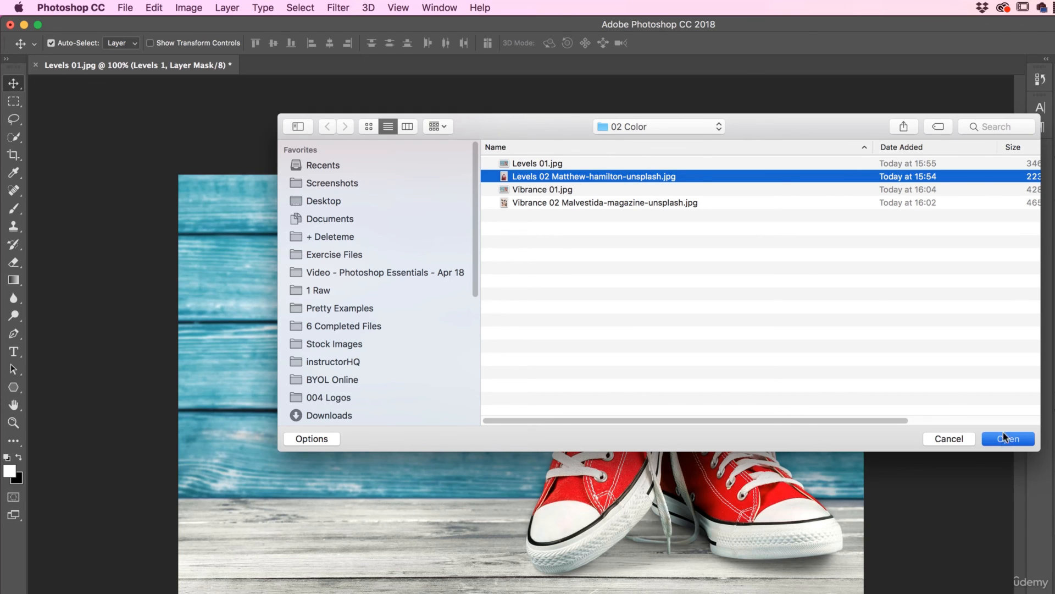